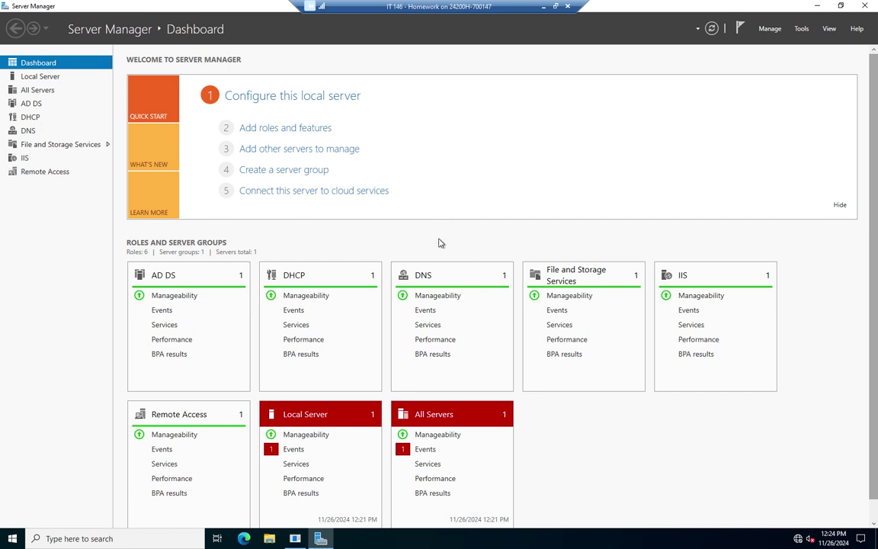
Search Windows for 'disk manage' and launch 'Create and format hard disk partitions'.
{"action": "left_click", "coordinate": [135, 538]}
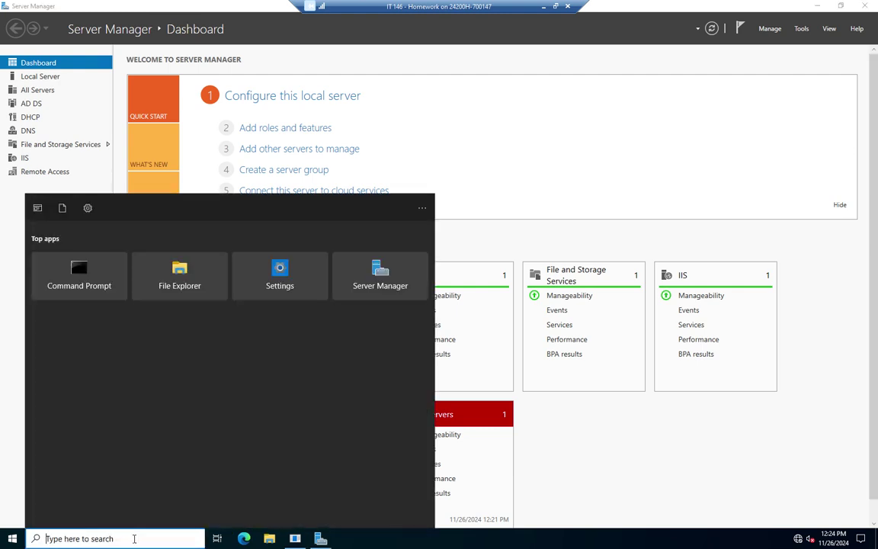
{"action": "type", "text": "disk manage"}
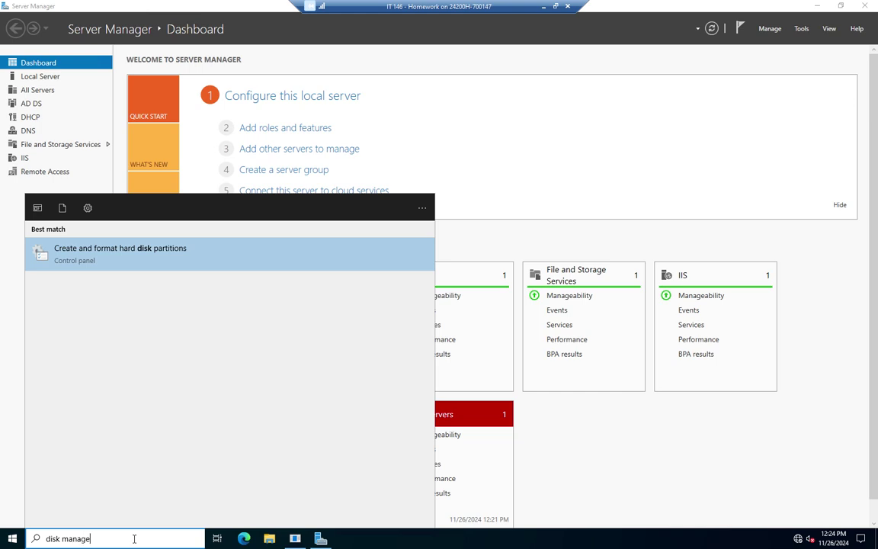
{"action": "left_click", "coordinate": [126, 250]}
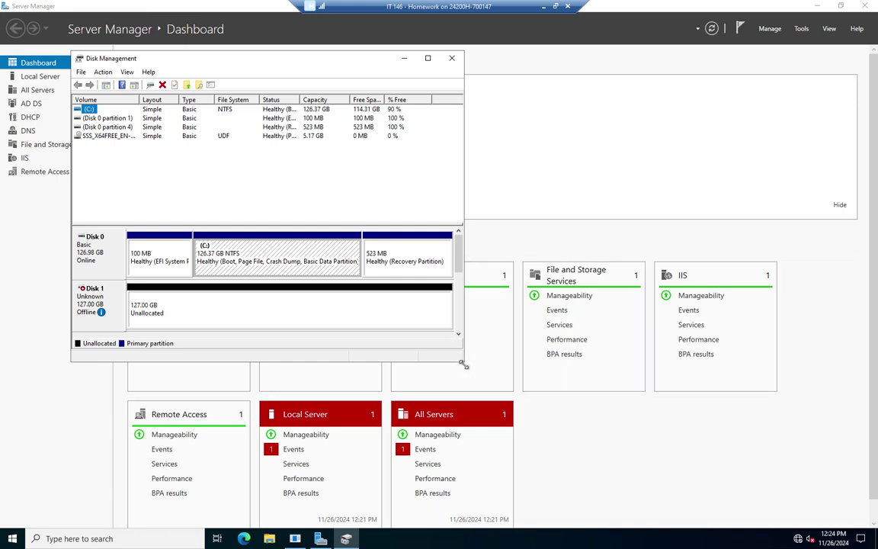
Enlarge the window, bring Disk 1 and Disk 2 online, and start initializing both disks.
{"action": "left_click_drag", "start_coordinate": [462, 365], "coordinate": [643, 490]}
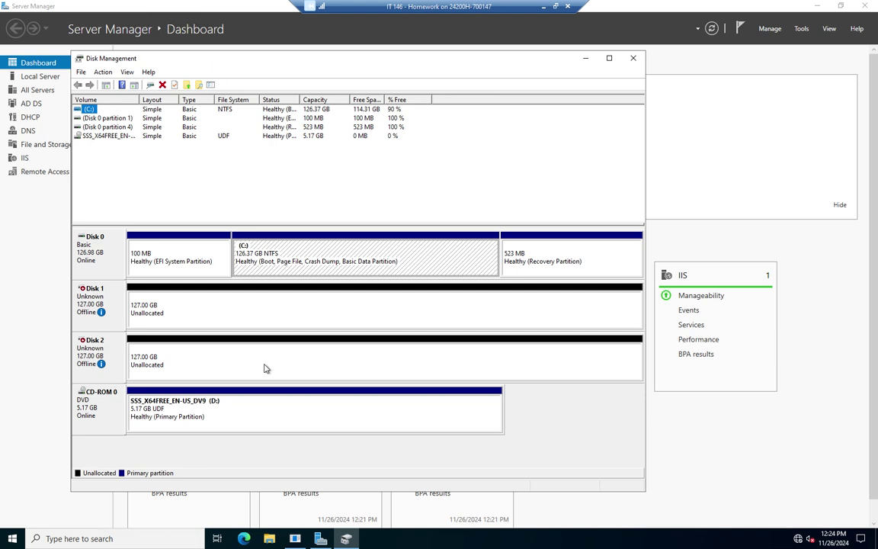
{"action": "right_click", "coordinate": [98, 306]}
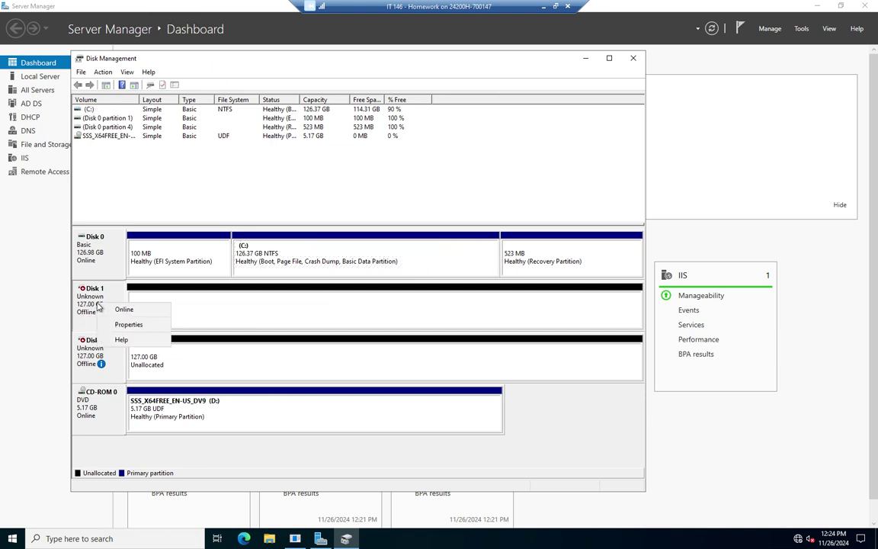
{"action": "left_click", "coordinate": [121, 310]}
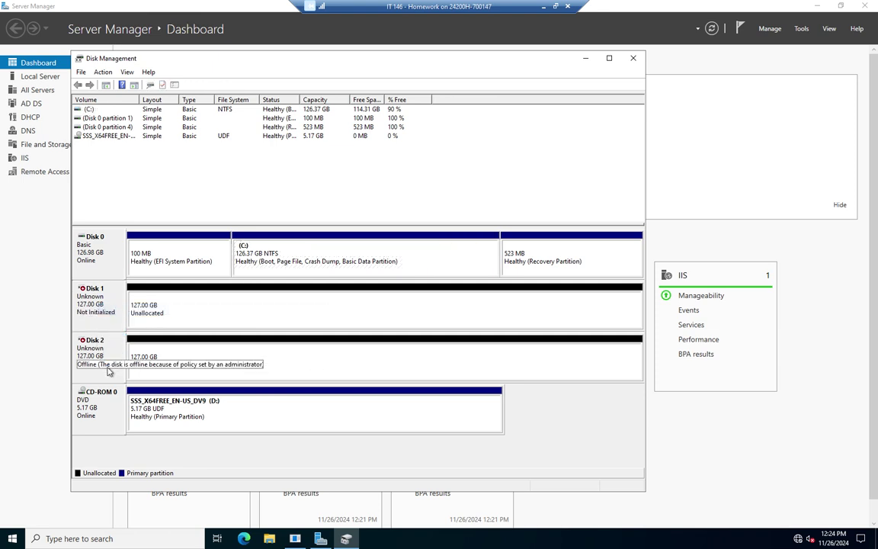
{"action": "right_click", "coordinate": [112, 361]}
{"action": "left_click", "coordinate": [129, 364]}
{"action": "right_click", "coordinate": [105, 356]}
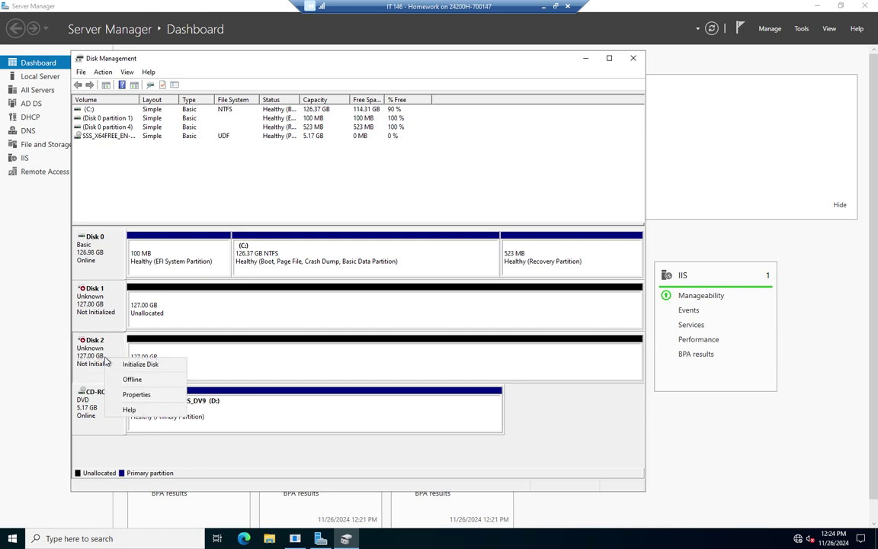
{"action": "left_click", "coordinate": [142, 364]}
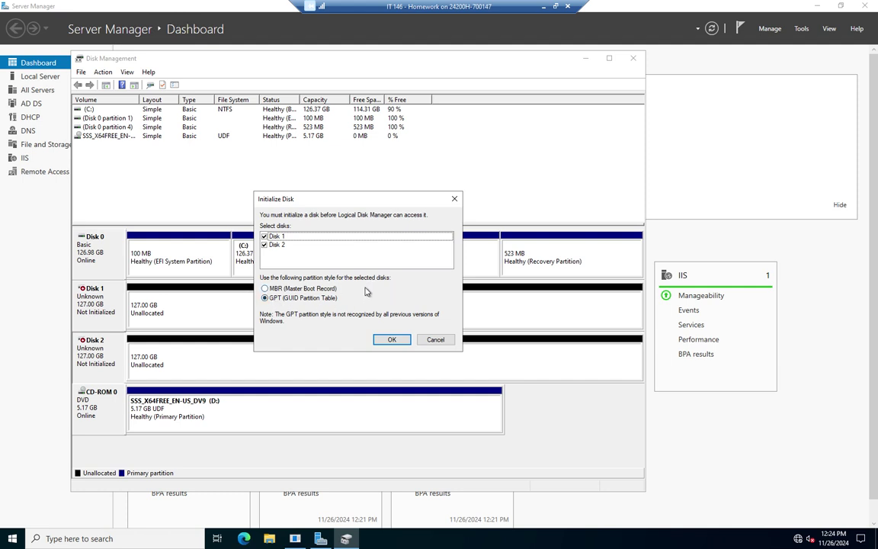
Initialize Disk 1 and Disk 2 with the GPT (GUID Partition Table) partition style.
{"action": "left_click", "coordinate": [270, 291]}
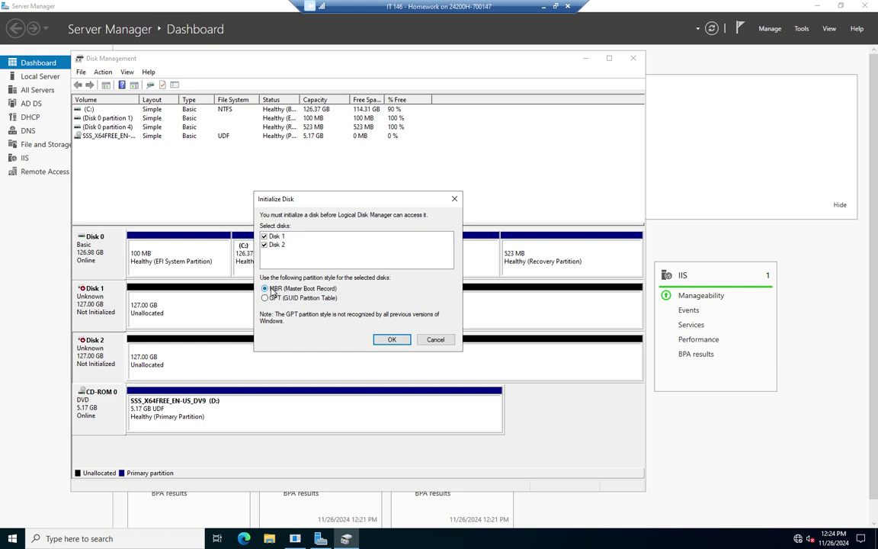
{"action": "left_click", "coordinate": [268, 298]}
{"action": "left_click", "coordinate": [392, 339]}
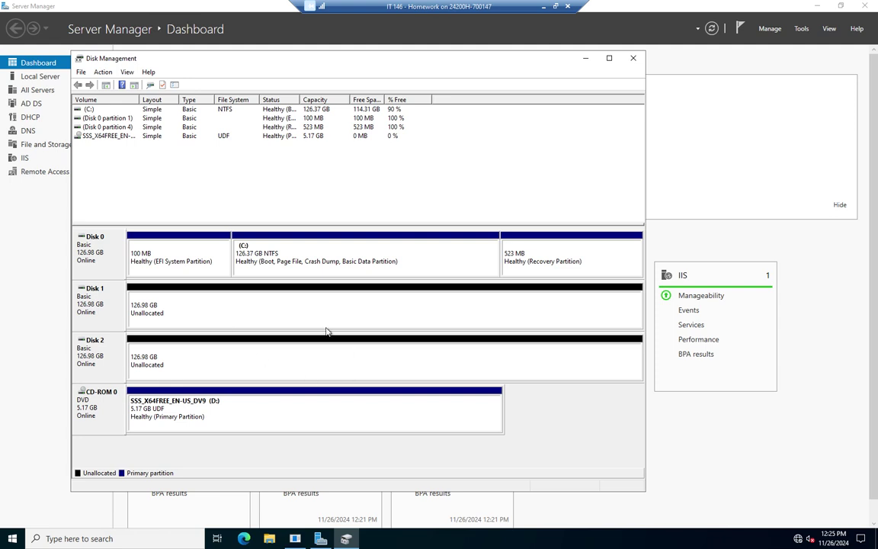
Show the new-volume options for Disk 1's 126.98 GB unallocated space.
{"action": "right_click", "coordinate": [303, 307]}
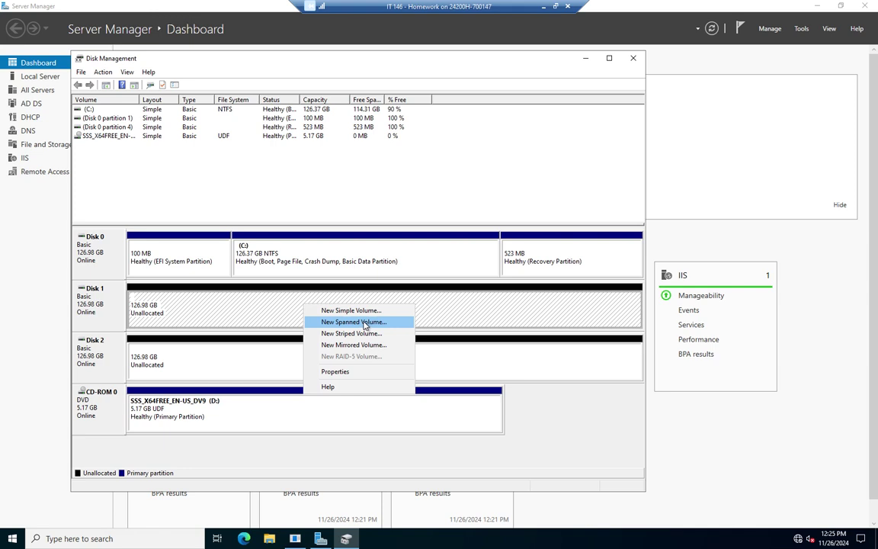
{"action": "left_click", "coordinate": [549, 404]}
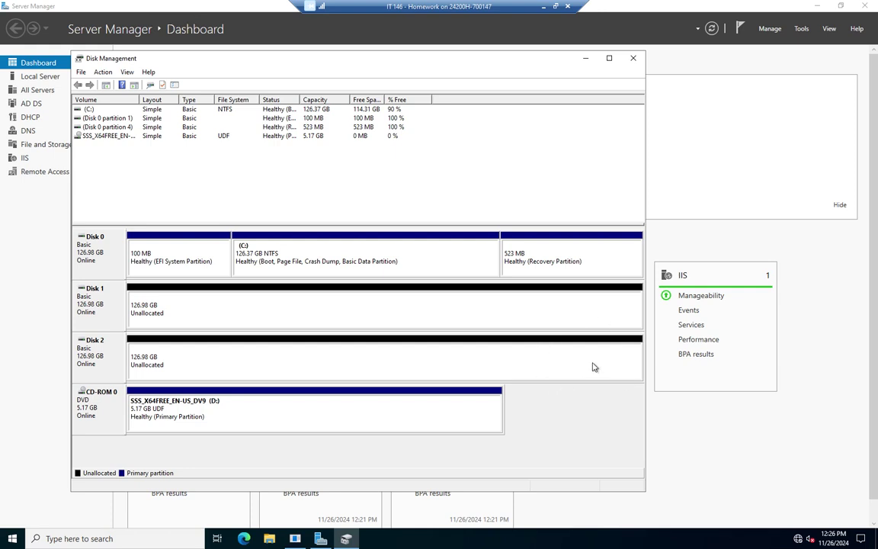
{"action": "right_click", "coordinate": [366, 306]}
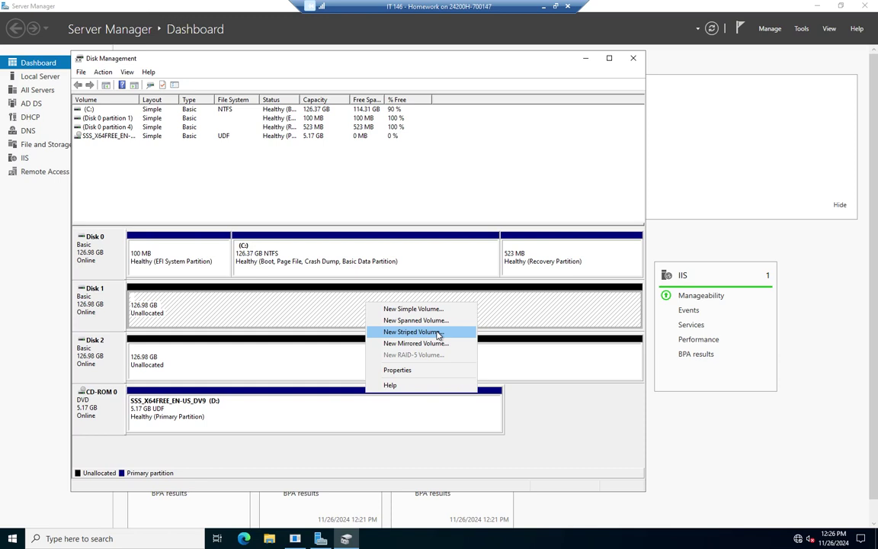
{"action": "left_click", "coordinate": [506, 383]}
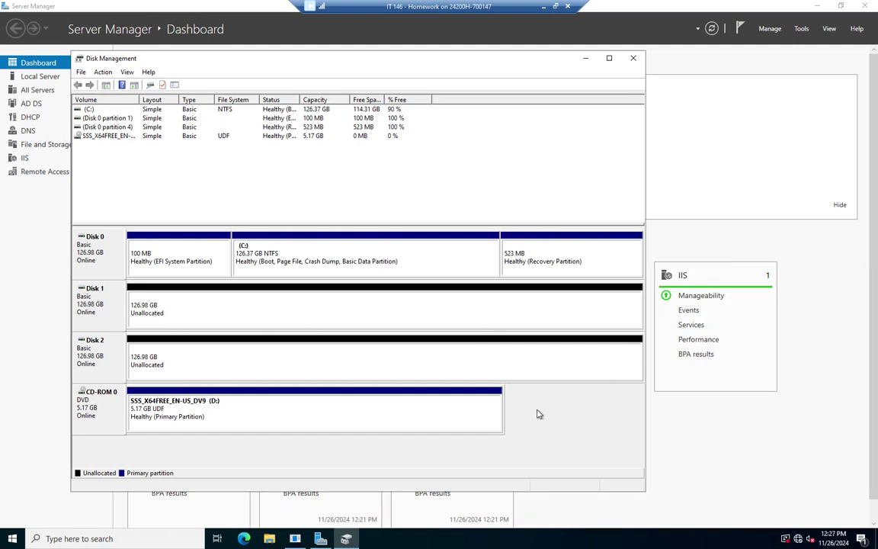
Dismiss Disk 1's volume menu and show Disk 2's disk-level options, including Convert to Dynamic Disk.
{"action": "right_click", "coordinate": [313, 307]}
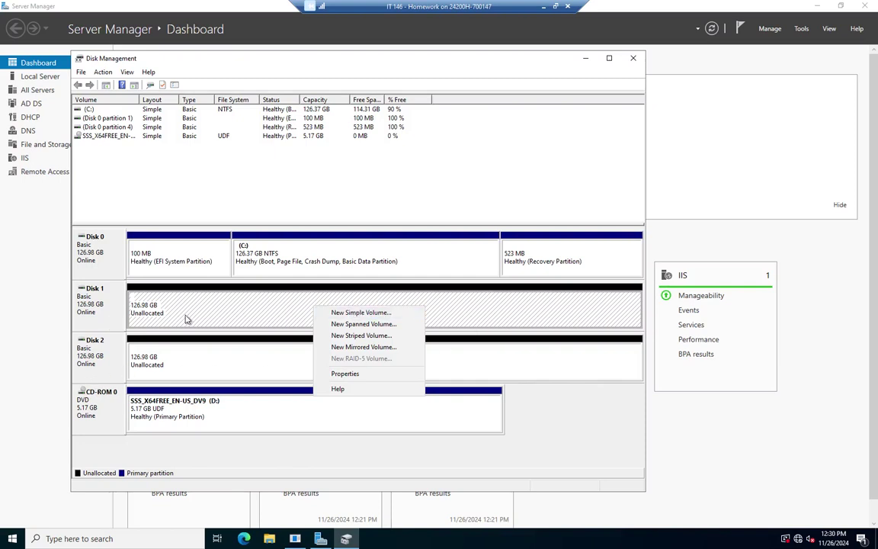
{"action": "left_click", "coordinate": [555, 407]}
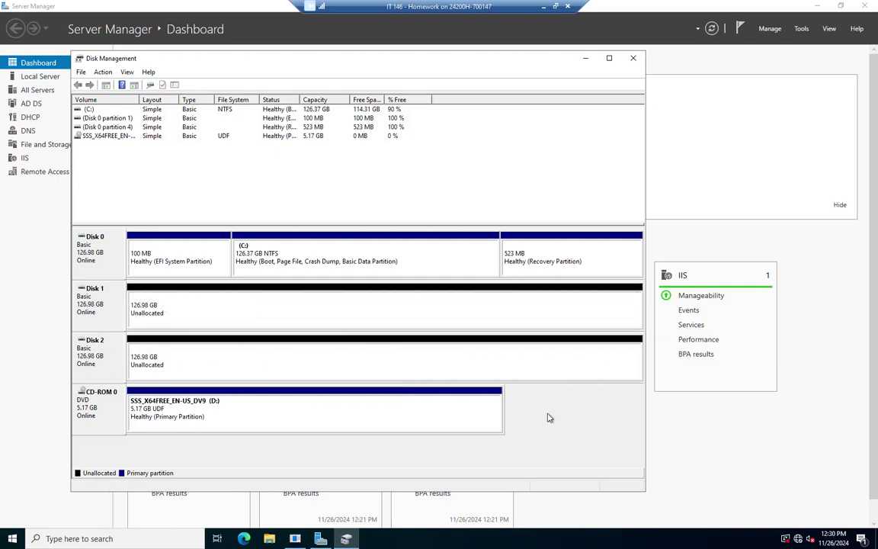
{"action": "right_click", "coordinate": [104, 358]}
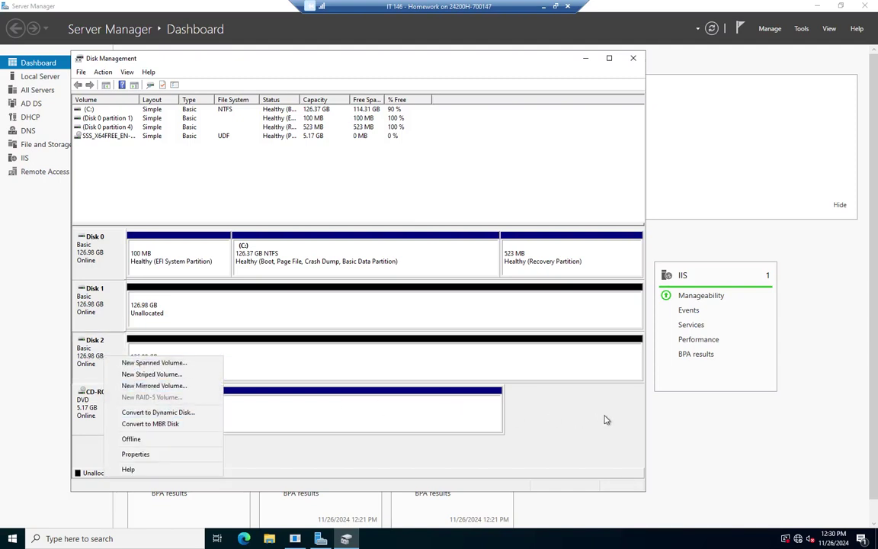
Begin a New Mirrored Volume with Disk 2 added, cancel it, and reopen Disk 1's volume options.
{"action": "left_click", "coordinate": [156, 305]}
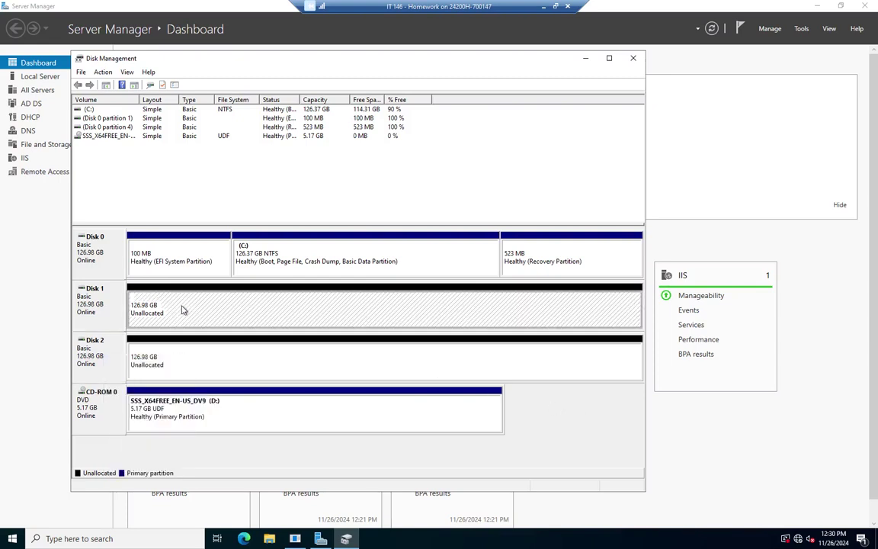
{"action": "right_click", "coordinate": [245, 306]}
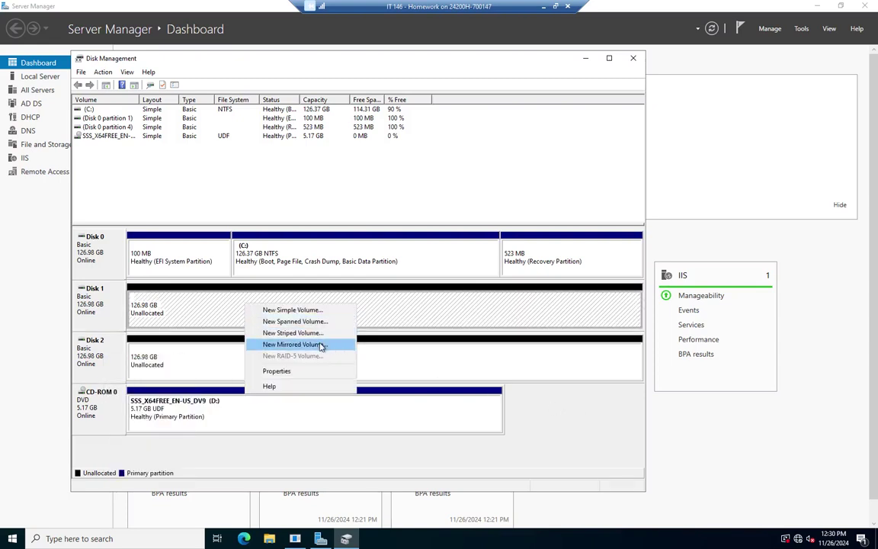
{"action": "left_click", "coordinate": [320, 346]}
{"action": "left_click", "coordinate": [276, 305]}
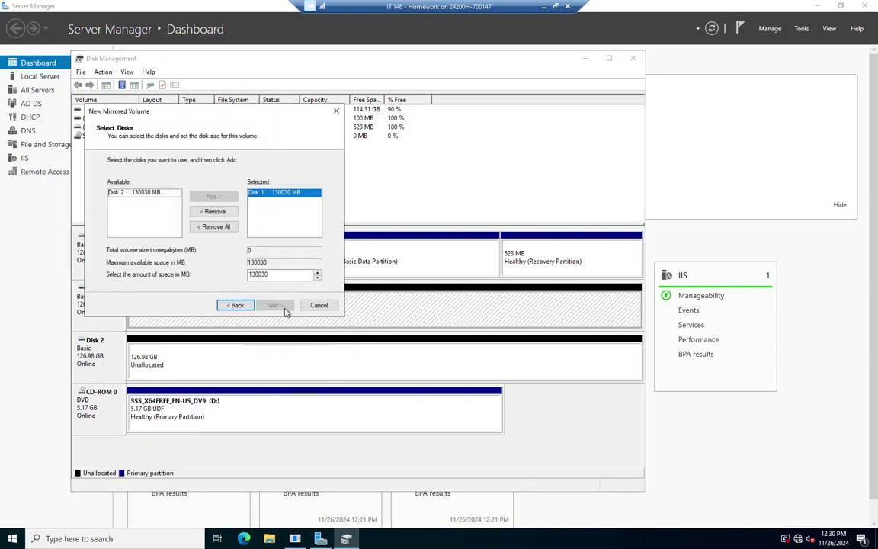
{"action": "left_click", "coordinate": [130, 192]}
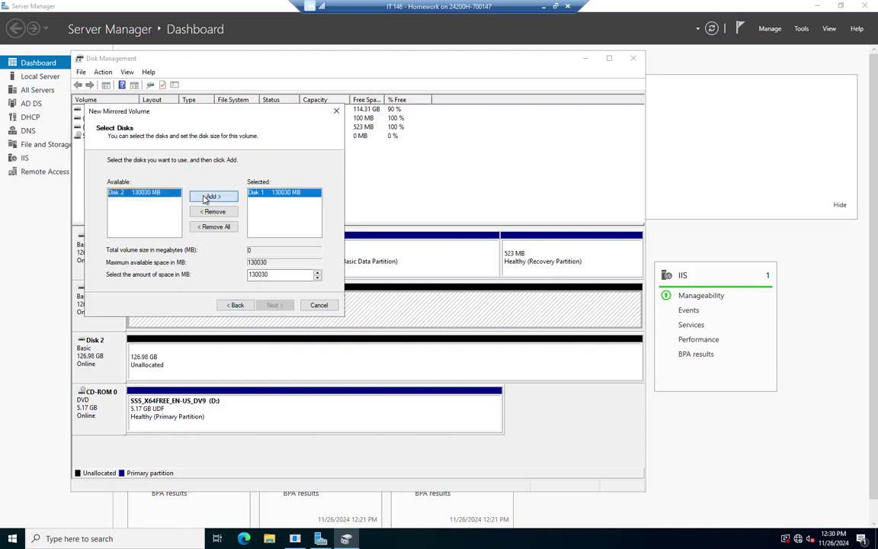
{"action": "left_click", "coordinate": [212, 196]}
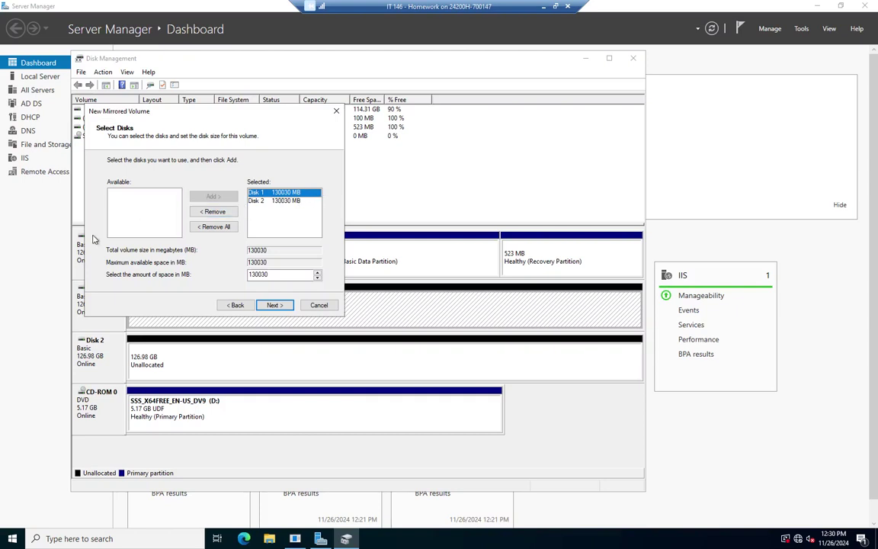
{"action": "left_click", "coordinate": [250, 274]}
{"action": "left_click", "coordinate": [319, 305]}
{"action": "right_click", "coordinate": [313, 304]}
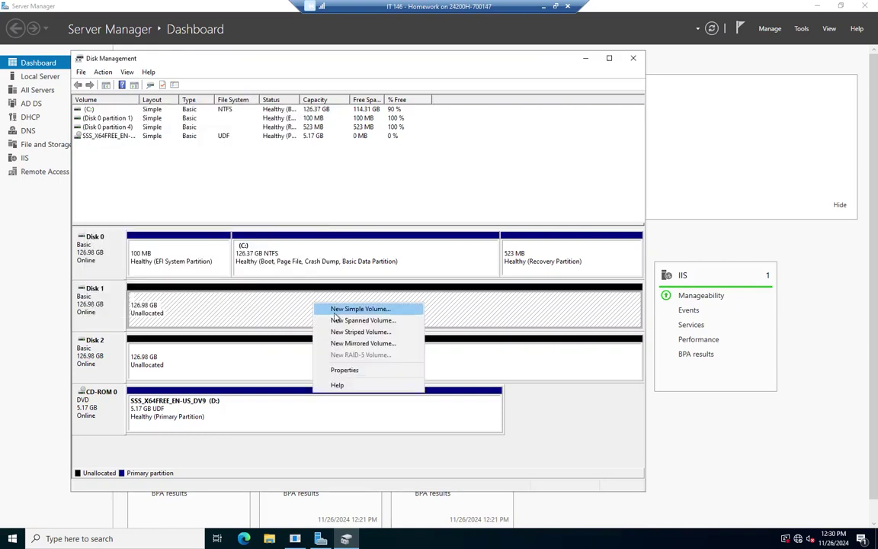
{"action": "left_click", "coordinate": [361, 331]}
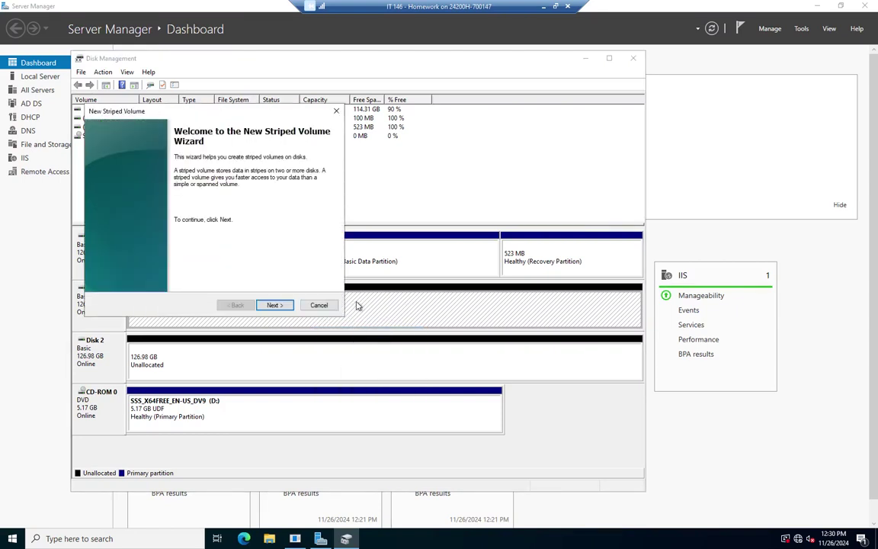
{"action": "left_click", "coordinate": [274, 305]}
{"action": "left_click", "coordinate": [136, 195]}
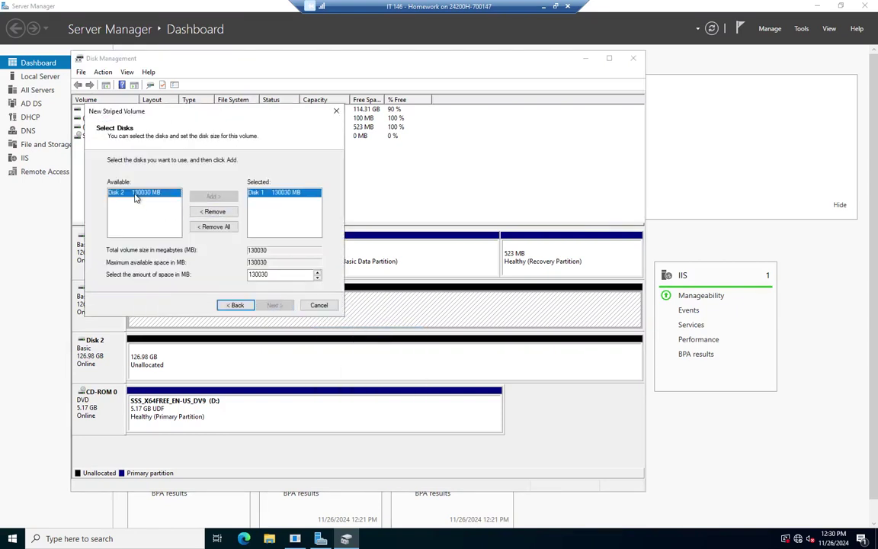
{"action": "left_click", "coordinate": [215, 196]}
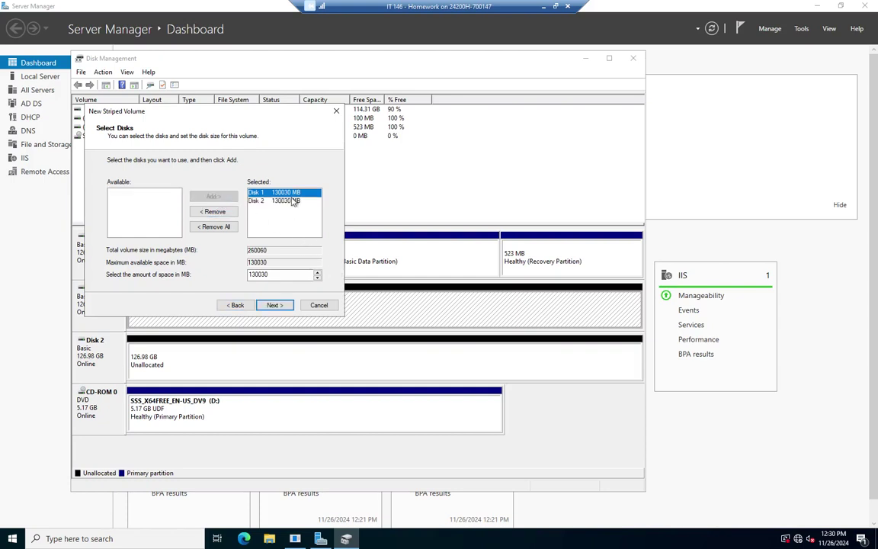
{"action": "left_click", "coordinate": [279, 276]}
{"action": "left_click", "coordinate": [314, 307]}
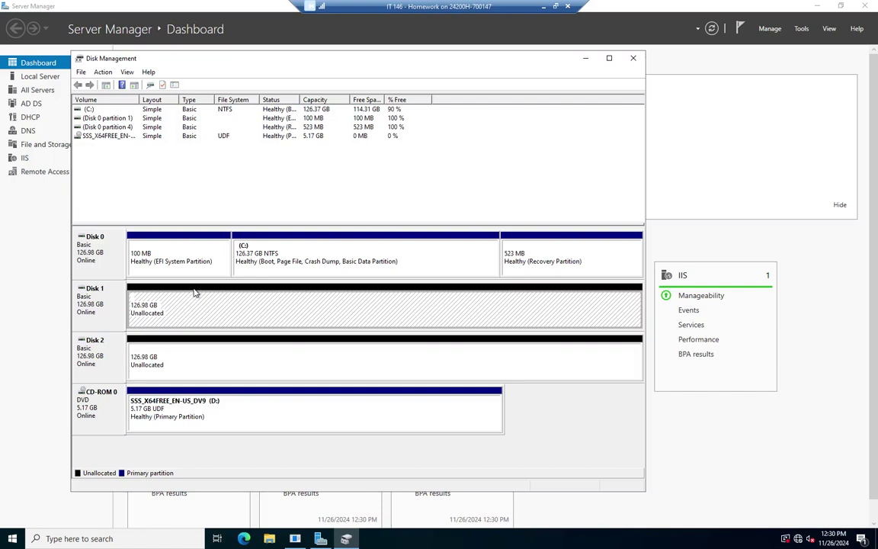
Start a New Mirrored Volume on Disk 1 and add Disk 2 as its mirror.
{"action": "right_click", "coordinate": [190, 291]}
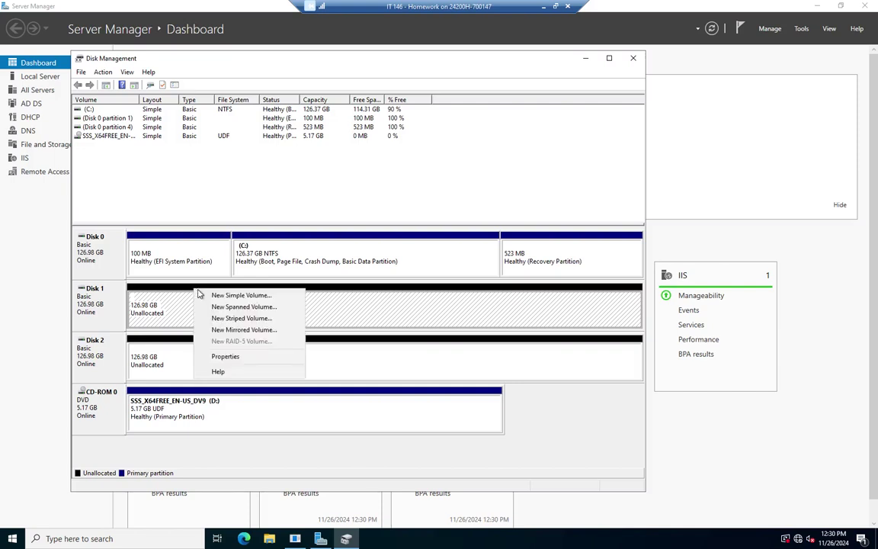
{"action": "left_click", "coordinate": [229, 329]}
{"action": "left_click", "coordinate": [272, 305]}
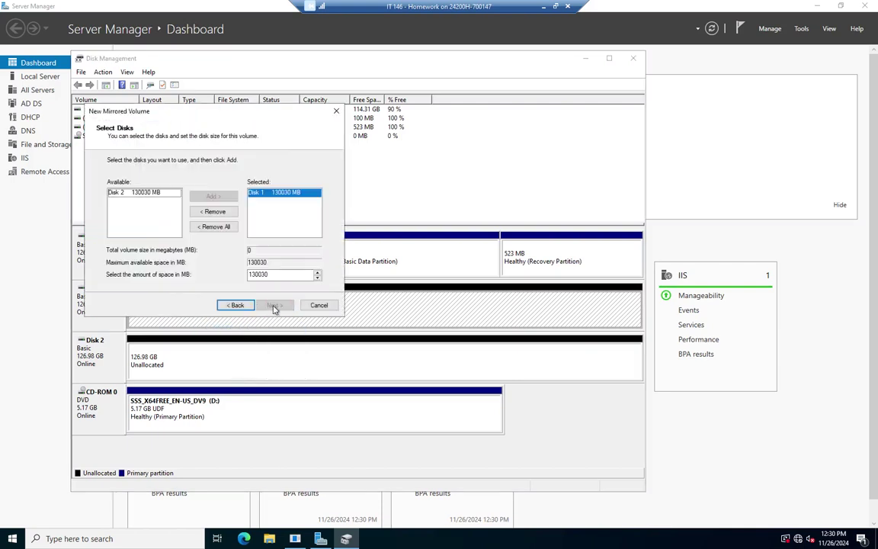
{"action": "left_click", "coordinate": [118, 192]}
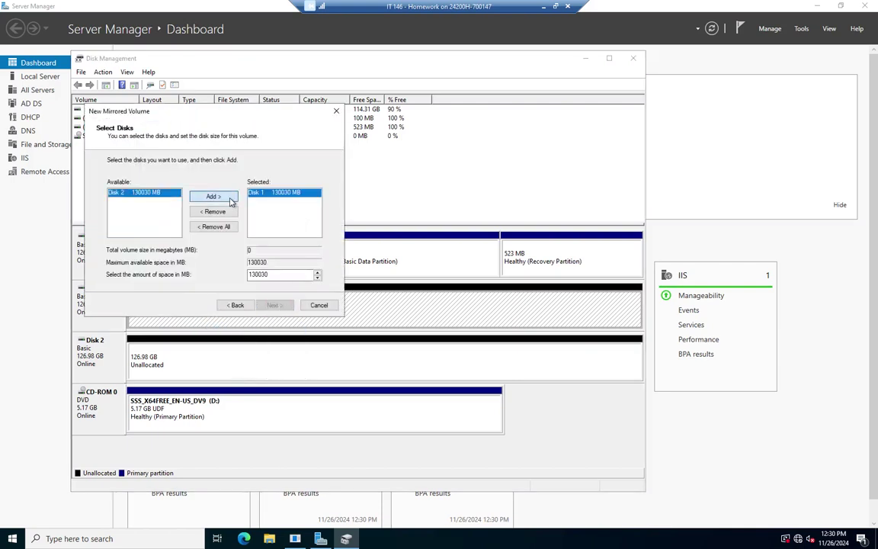
{"action": "left_click", "coordinate": [213, 196]}
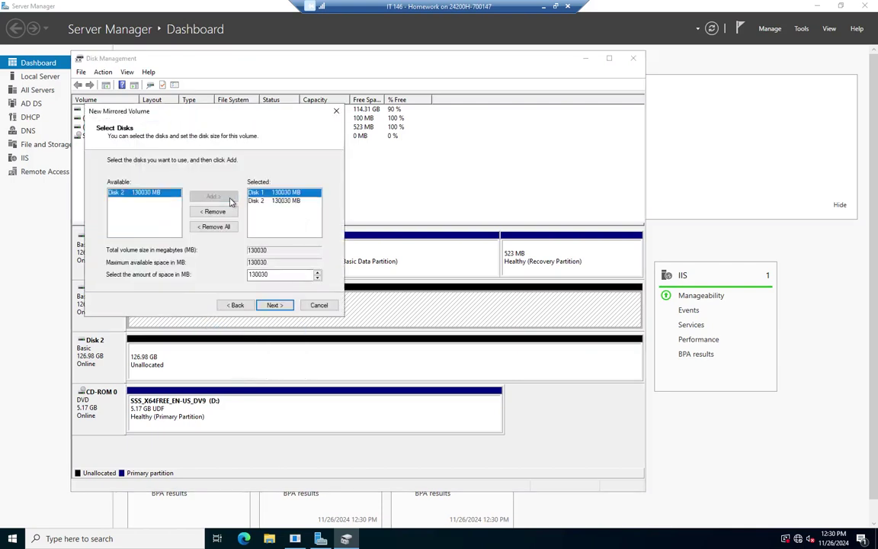
{"action": "left_click", "coordinate": [274, 306]}
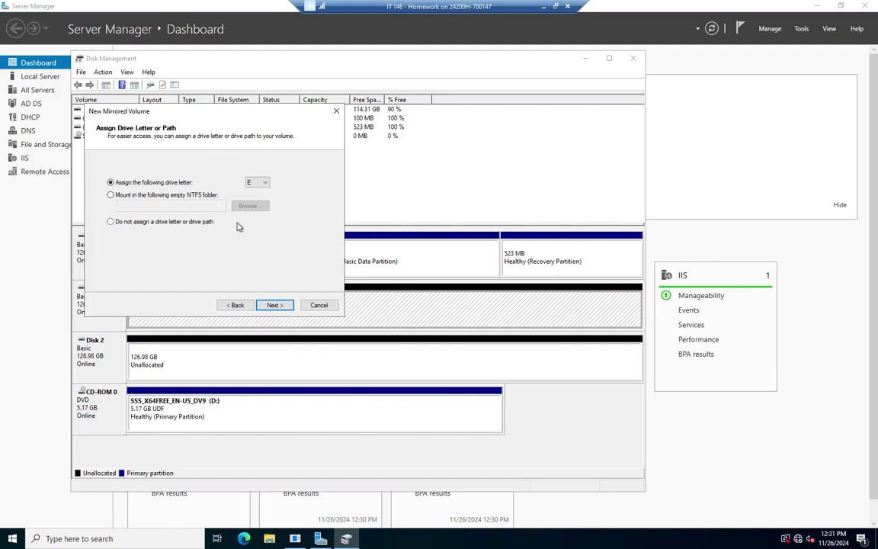
Keep drive letter E, label the volume DataFiles with quick format, and finish the wizard.
{"action": "left_click", "coordinate": [279, 306]}
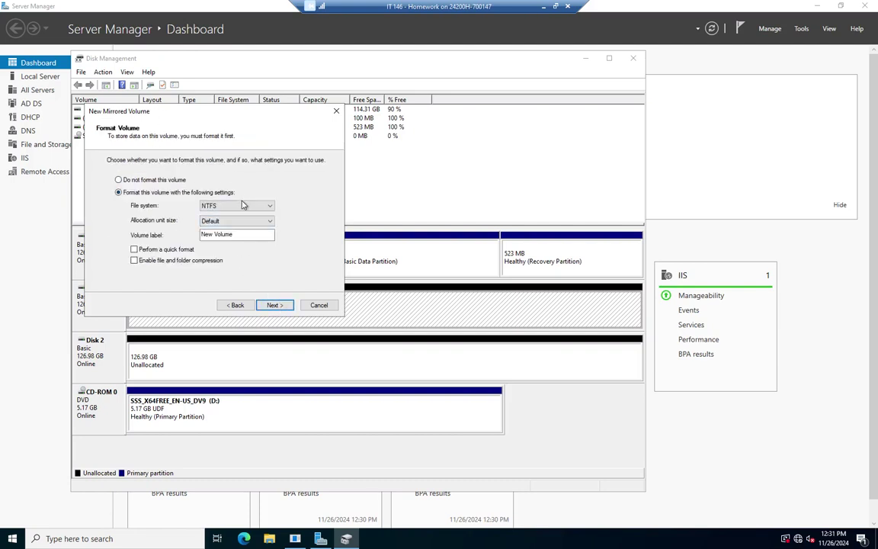
{"action": "key", "text": "Tab"}
{"action": "type", "text": "D"}
{"action": "left_click", "coordinate": [177, 250]}
{"action": "left_click", "coordinate": [275, 306]}
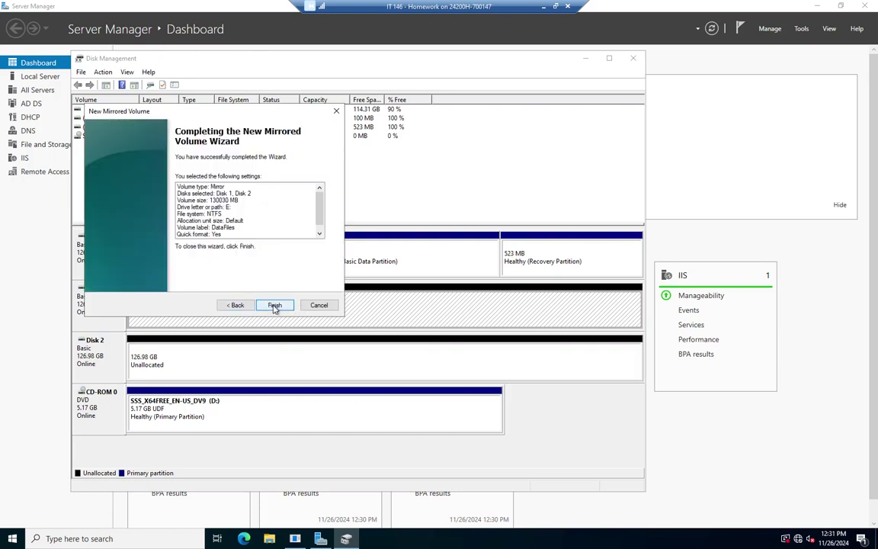
{"action": "left_click", "coordinate": [274, 305]}
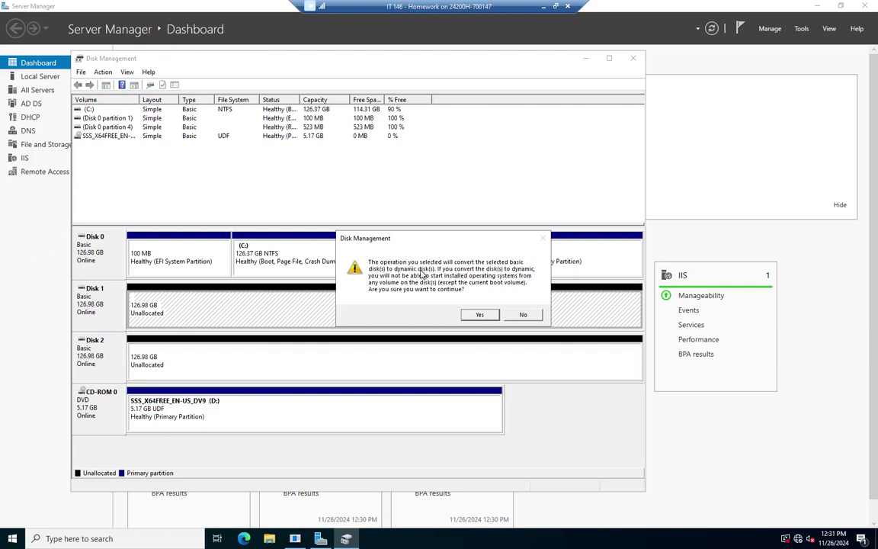
Confirm converting Disk 1 and Disk 2 to dynamic disks so the DataFiles mirror is built.
{"action": "left_click", "coordinate": [483, 314]}
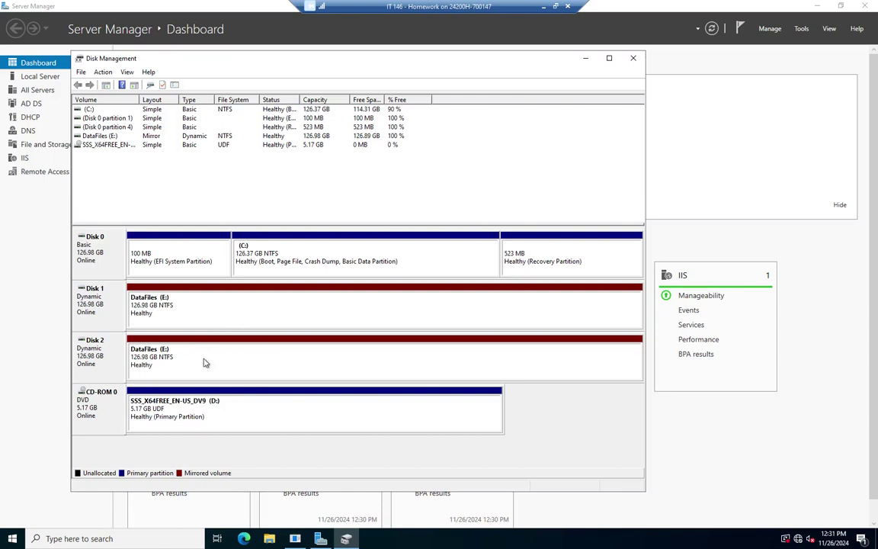
Close Disk Management and open the empty DataFiles (E:) drive from This PC in File Explorer.
{"action": "left_click", "coordinate": [632, 58]}
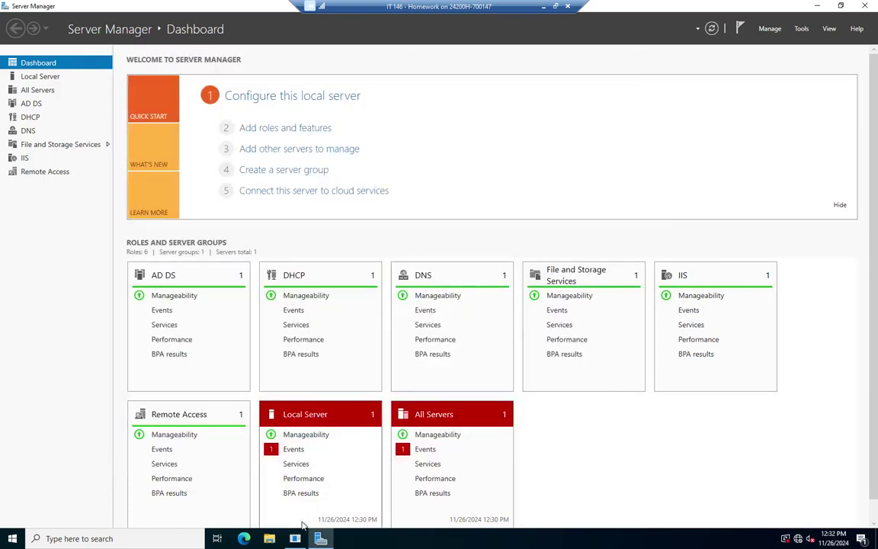
{"action": "left_click", "coordinate": [268, 540]}
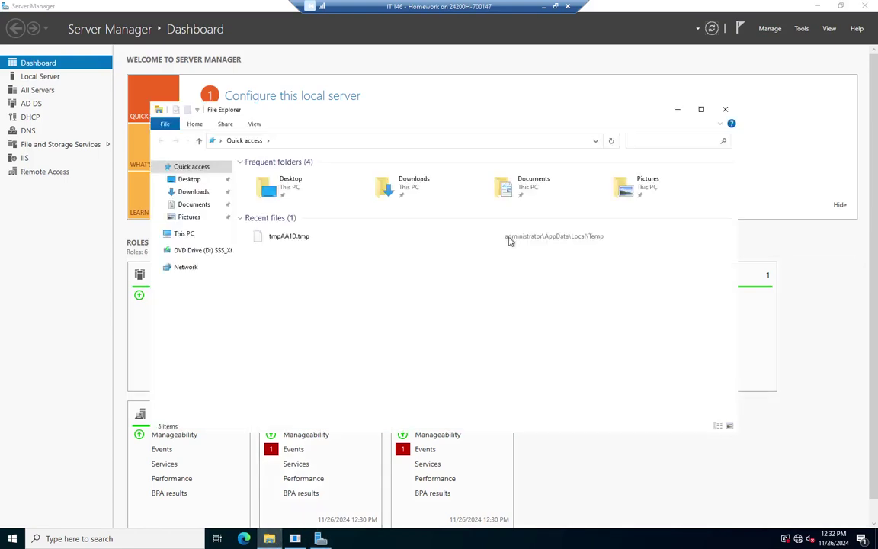
{"action": "left_click", "coordinate": [183, 234]}
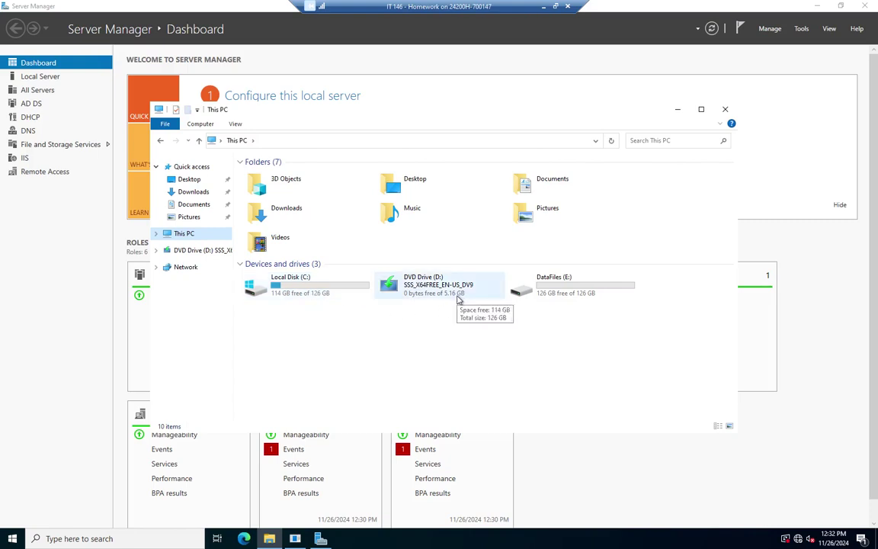
{"action": "double_click", "coordinate": [559, 289]}
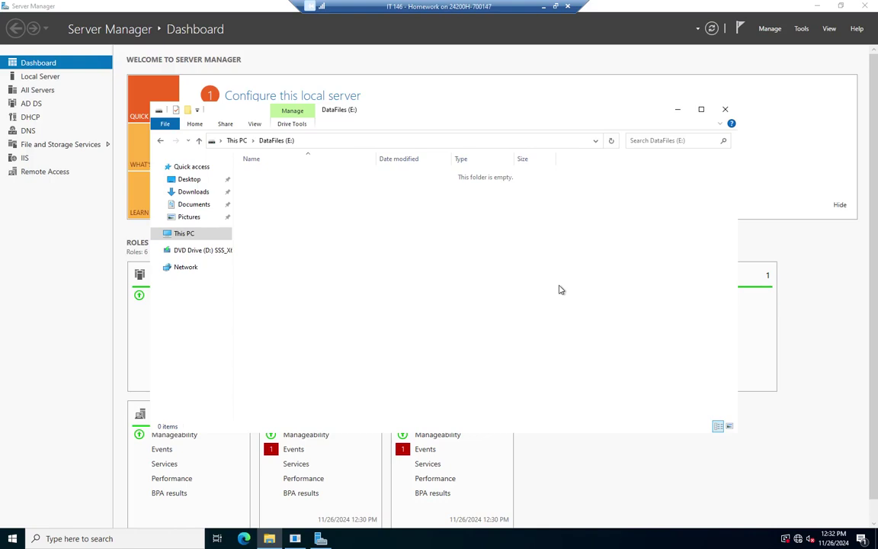
Reopen Disk Management through a 'disk manag' search to view the DataFiles (E:) mirror.
{"action": "left_click", "coordinate": [114, 538]}
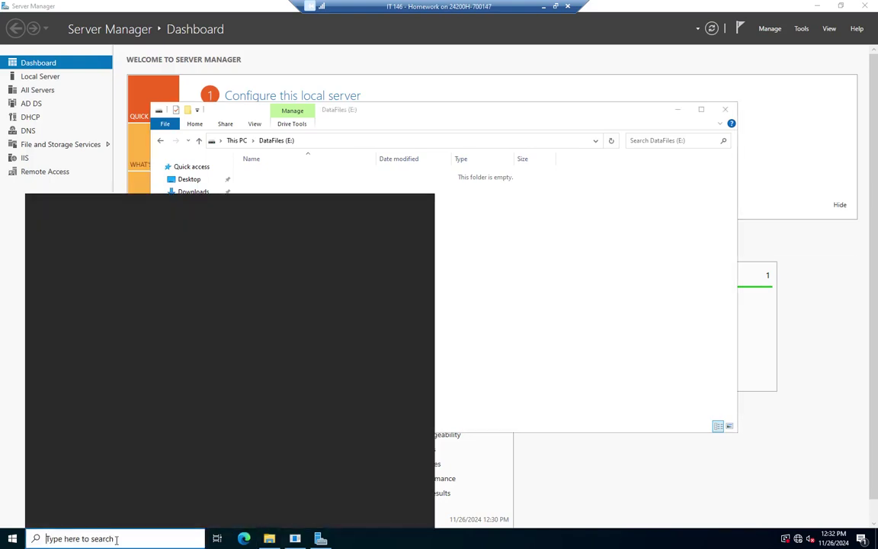
{"action": "type", "text": "ddasd"}
{"action": "key", "text": "BackSpace"}
{"action": "key", "text": "BackSpace"}
{"action": "key", "text": "BackSpace"}
{"action": "key", "text": "BackSpace"}
{"action": "type", "text": "isk"}
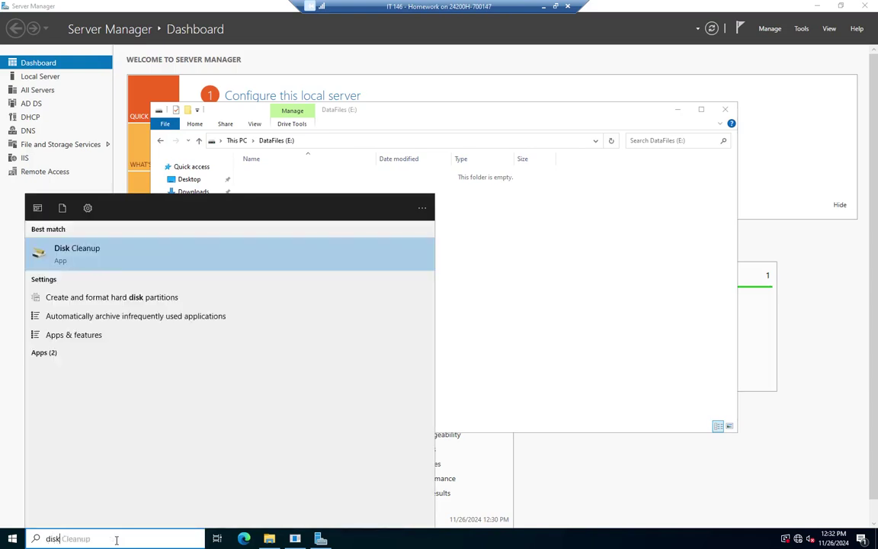
{"action": "type", "text": " manage"}
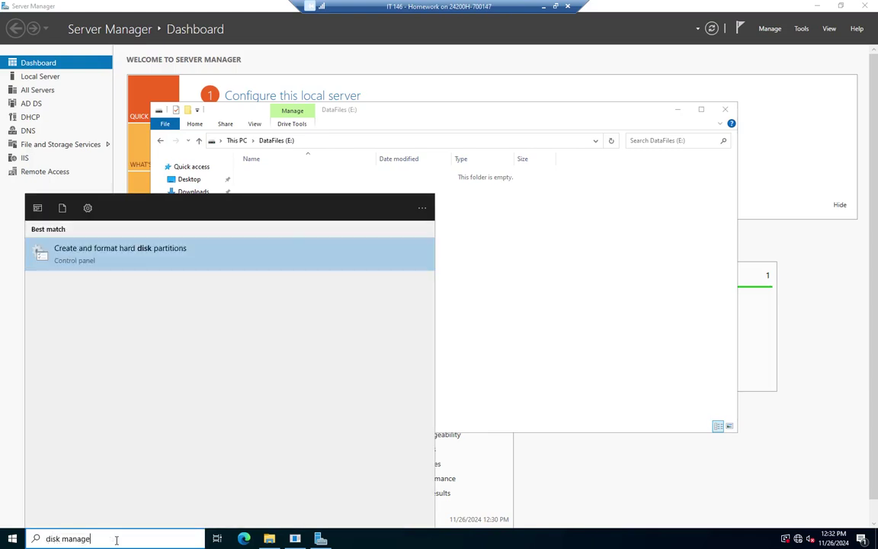
{"action": "left_click", "coordinate": [148, 266]}
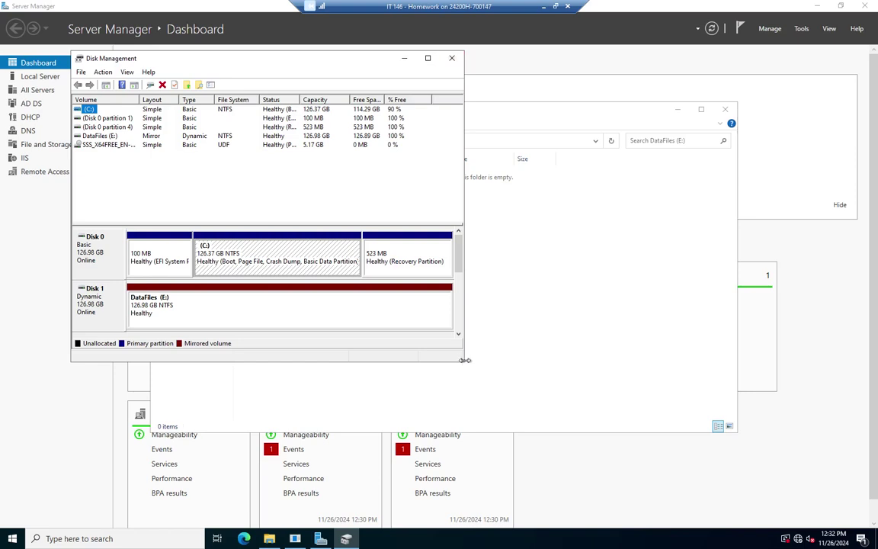
Enlarge Disk Management to show DataFiles (E:) mirrored on Disk 1 and Disk 2, then review its context menu.
{"action": "left_click_drag", "start_coordinate": [465, 363], "coordinate": [731, 485]}
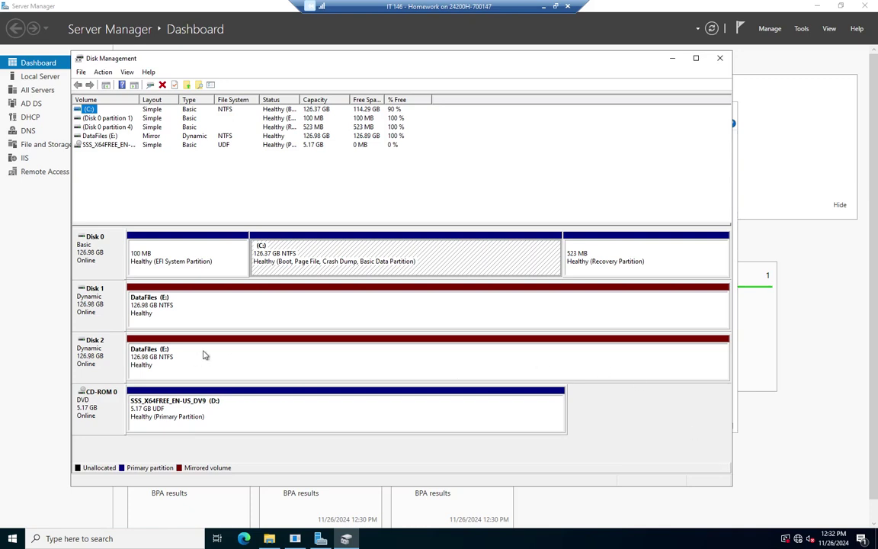
{"action": "right_click", "coordinate": [281, 308]}
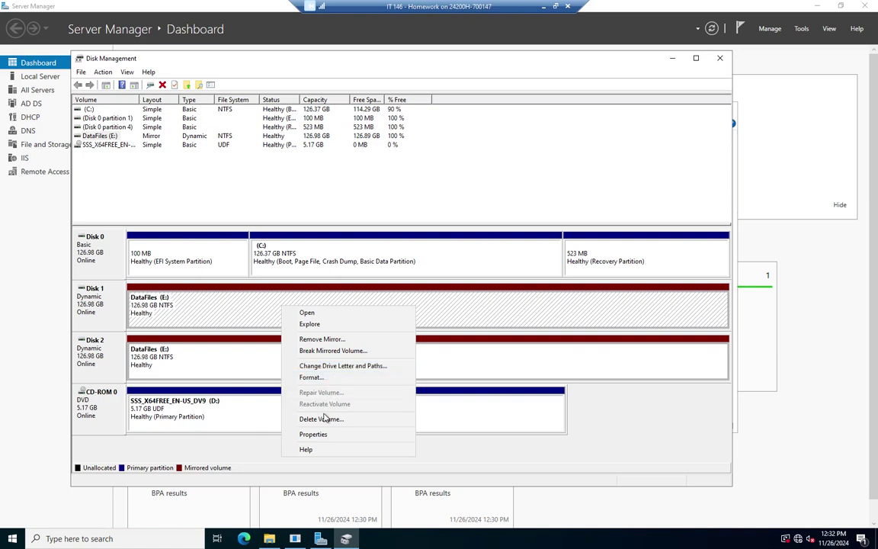
{"action": "left_click", "coordinate": [661, 419]}
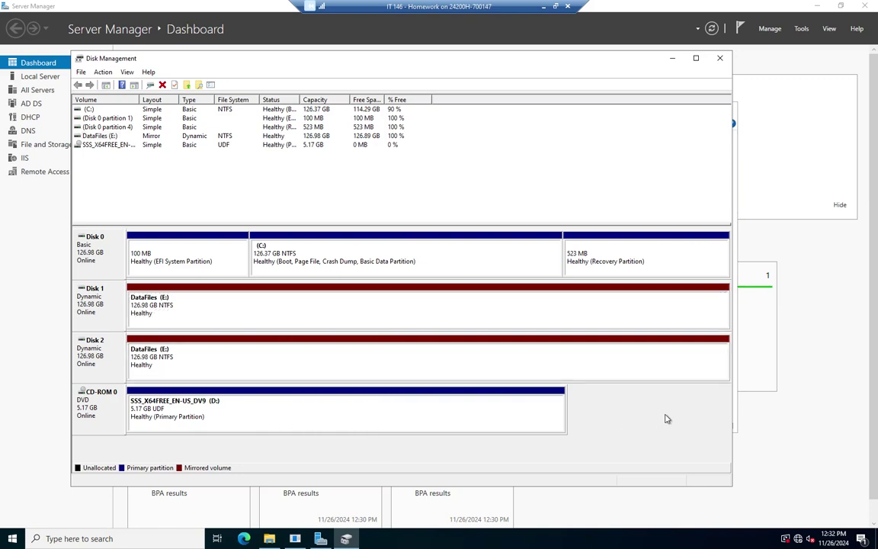